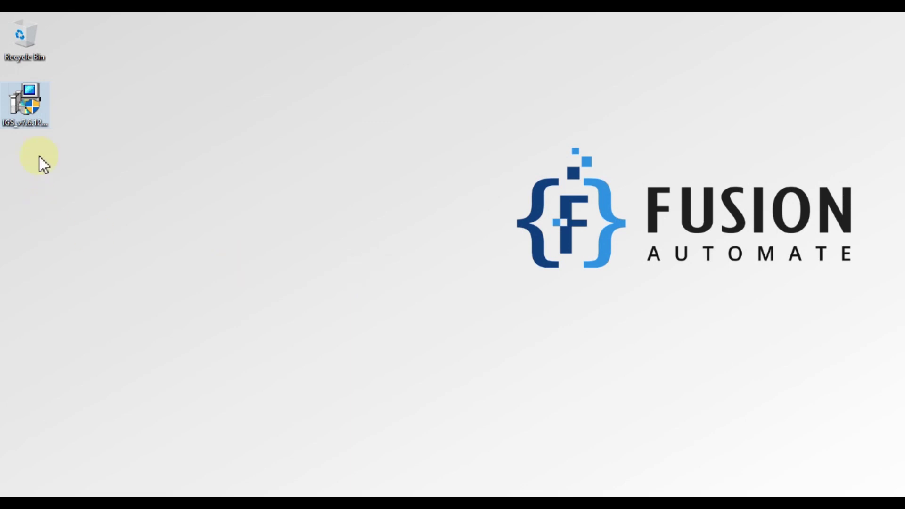
- Keep the IGS installer's file name unchanged and bring up the GE iFIX trial page in Firefox
left_click(42, 121)
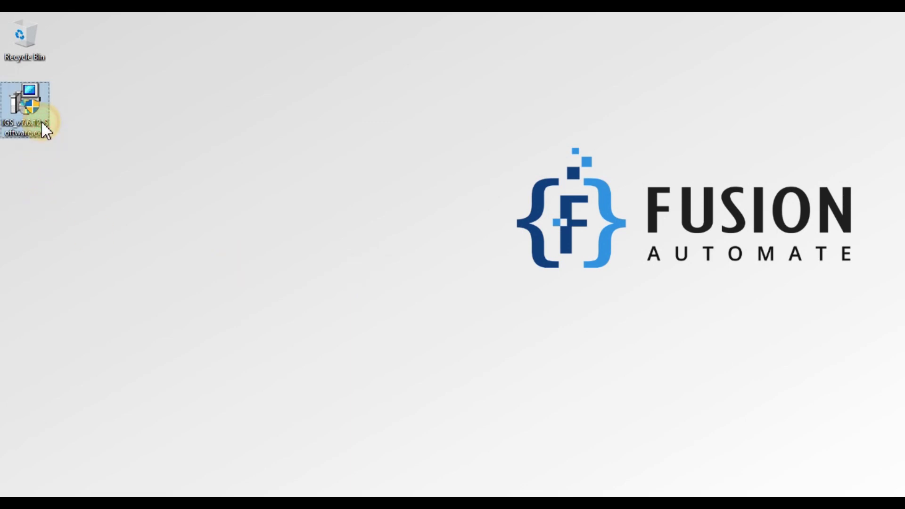
left_click(344, 226)
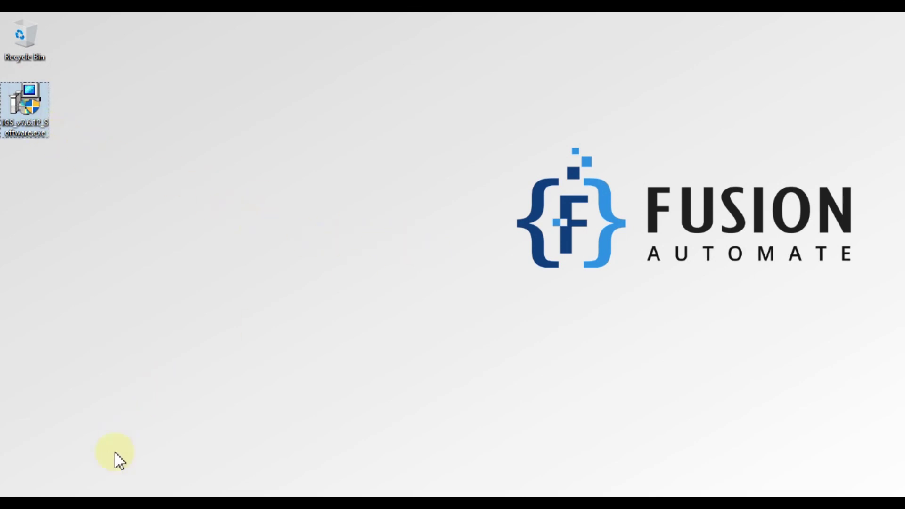
left_click(75, 493)
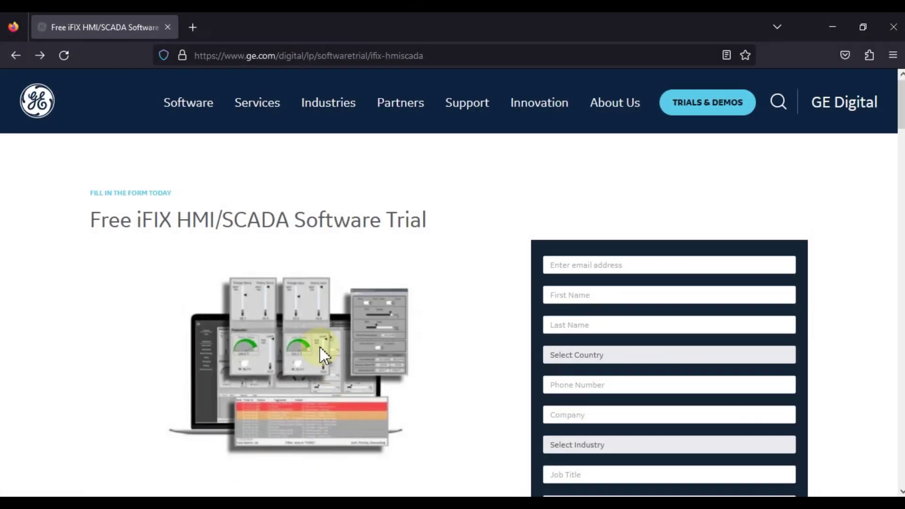
triple_click(108, 221)
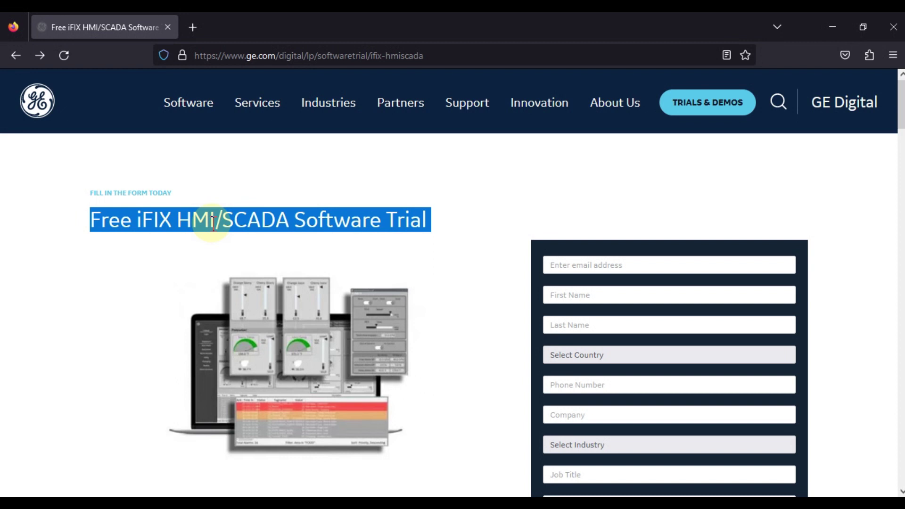
- Scroll down and highlight the 'Industrial Gateway Server (IGS)' bullet on the trial page
scroll(309, 285, "down", 5)
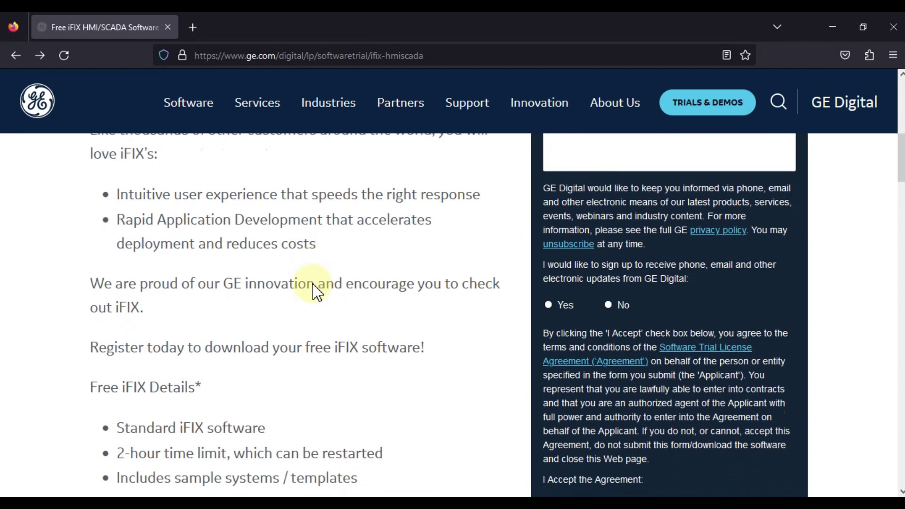
scroll(312, 284, "down", 5)
left_click(139, 303)
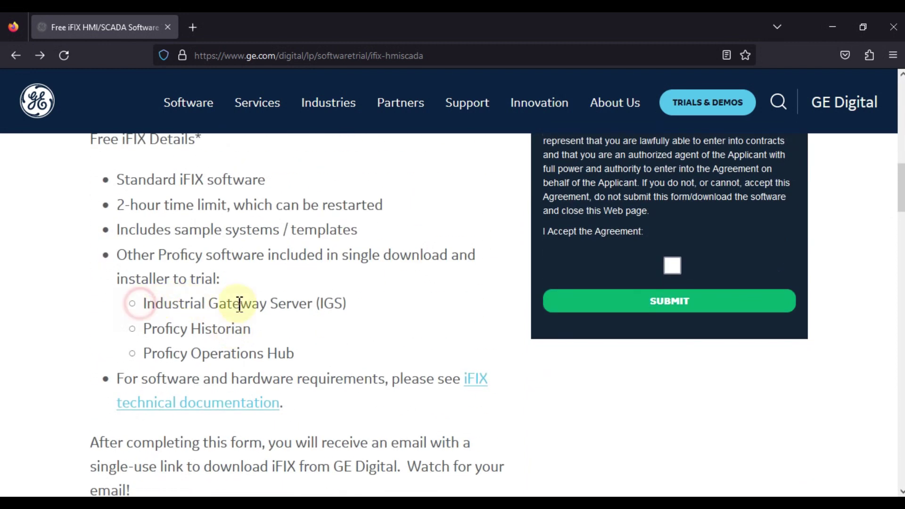
triple_click(304, 304)
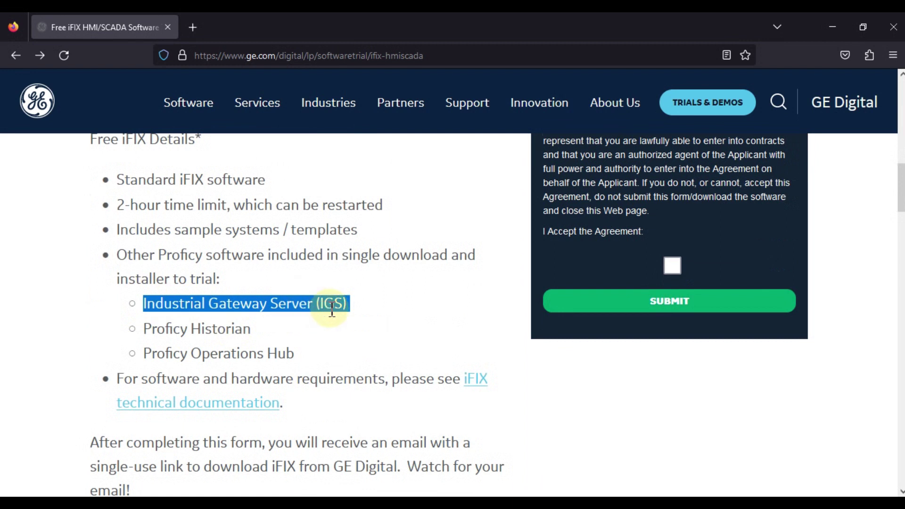
left_click(337, 303)
double_click(338, 303)
triple_click(303, 301)
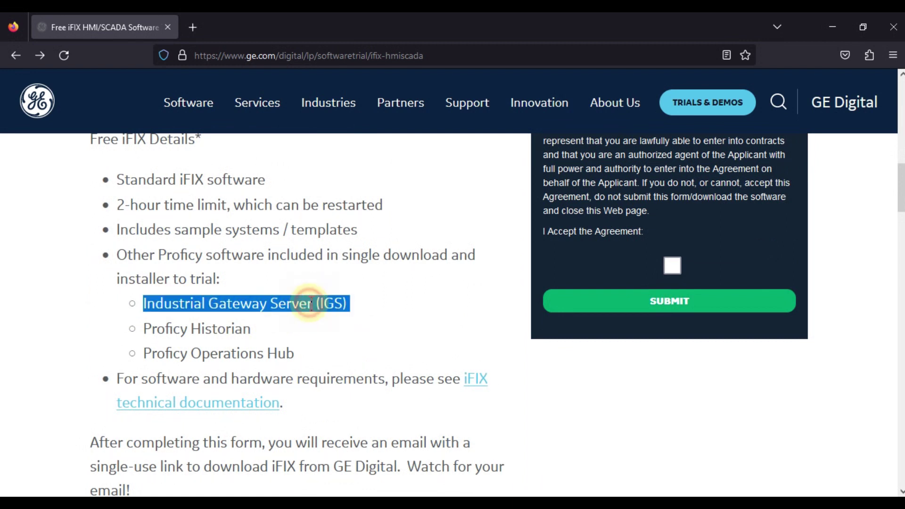
- Highlight the page heading and the IGS line again, then minimize Firefox to the desktop
scroll(330, 297, "up", 10)
left_click_drag(153, 218, 362, 218)
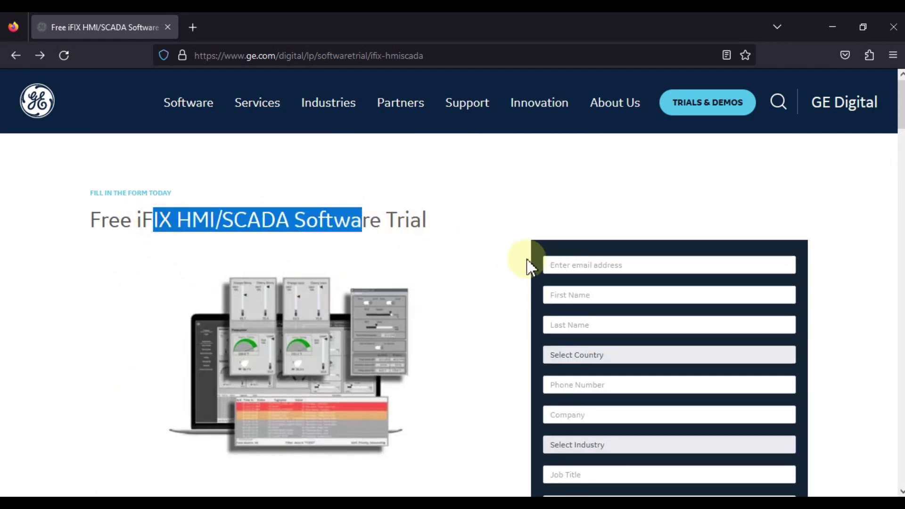
scroll(566, 259, "down", 10)
scroll(616, 286, "down", 2)
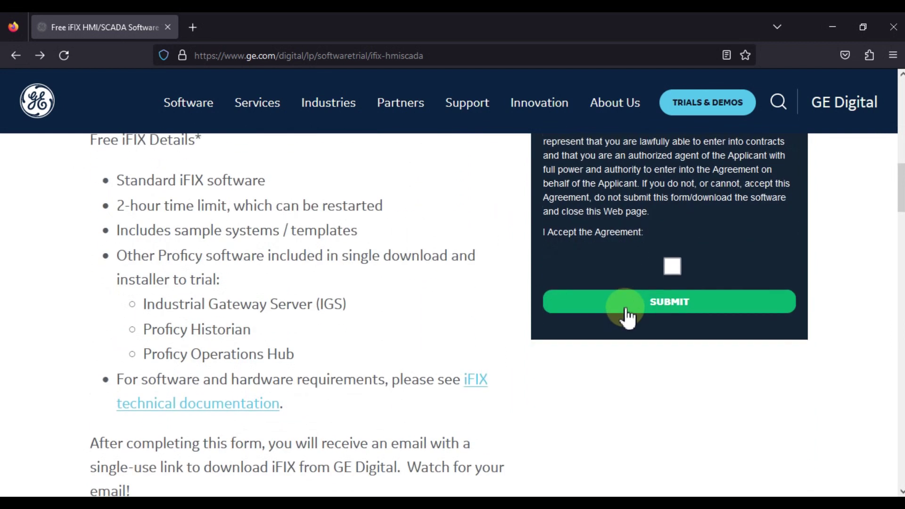
left_click_drag(354, 303, 133, 303)
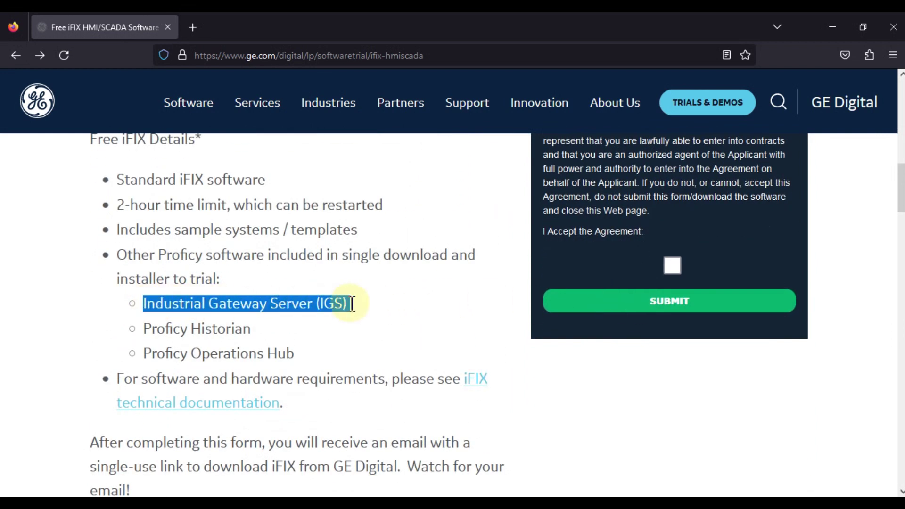
left_click(833, 27)
- Launch the IGS installer from the desktop with English as the installer language
left_click_drag(121, 179, 10, 97)
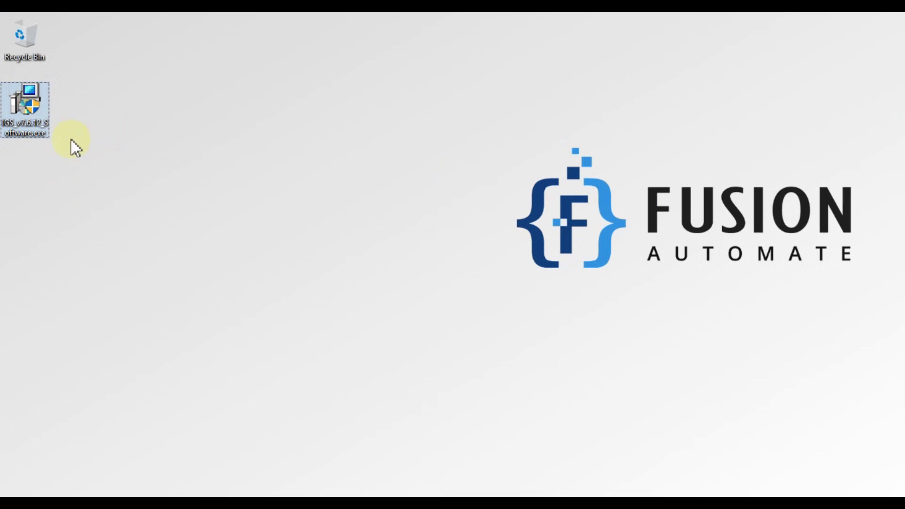
double_click(33, 131)
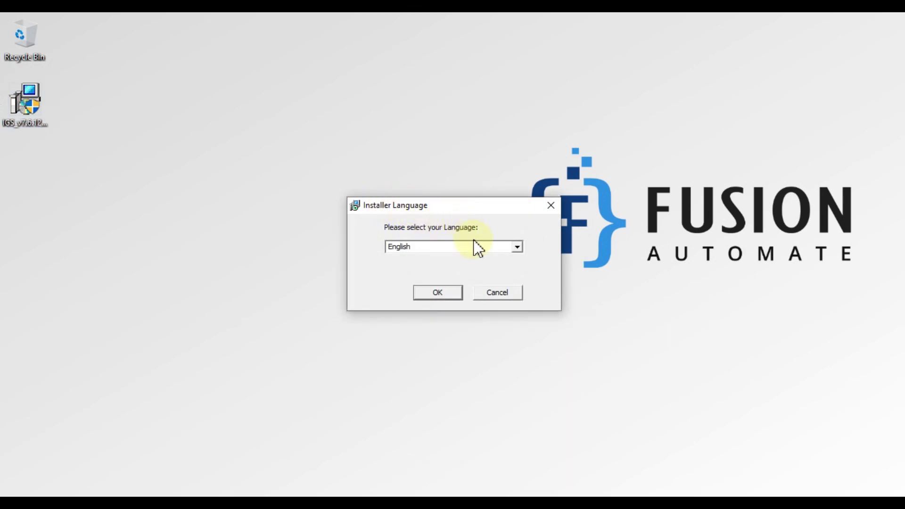
left_click(518, 248)
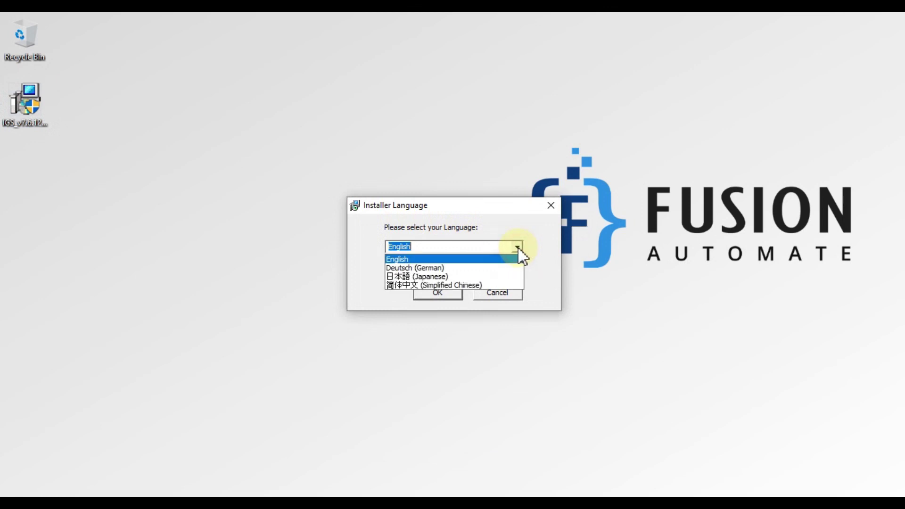
left_click(419, 259)
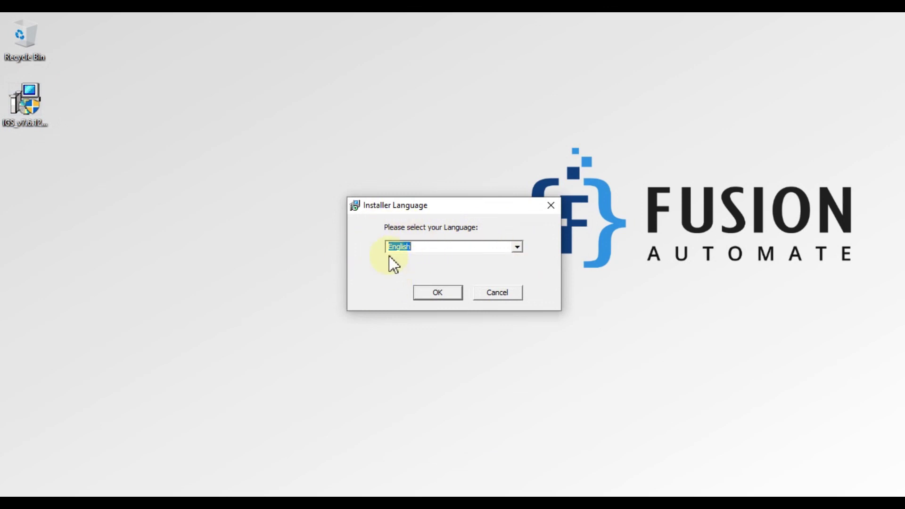
left_click(440, 293)
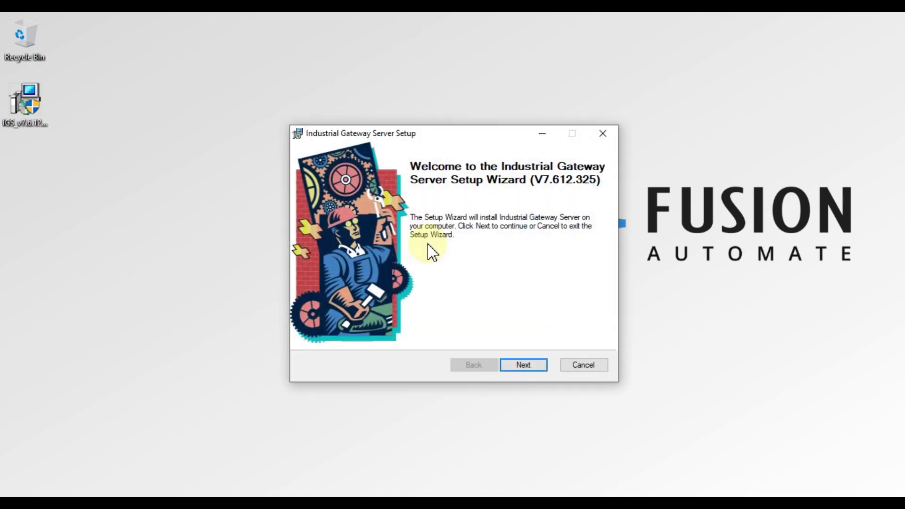
- Pass the welcome page and accept the Industrial Gateway Server licence agreement
left_click(535, 366)
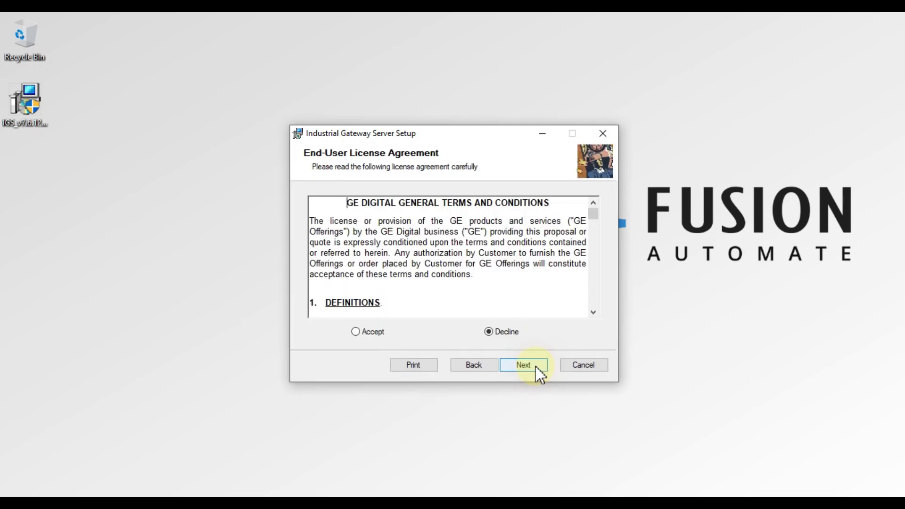
left_click(375, 335)
left_click(539, 369)
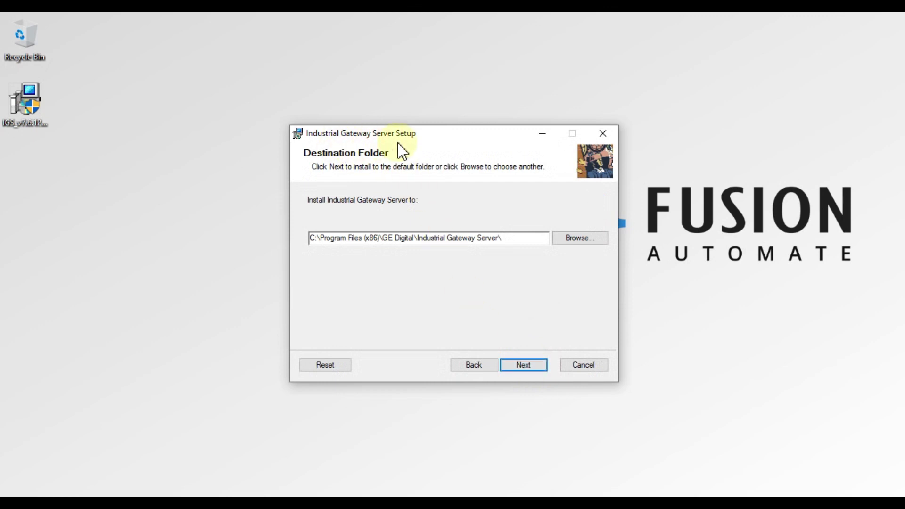
- Keep the default install folder under GE Digital and review the C:\ProgramData\ data path
left_click_drag(500, 239, 317, 239)
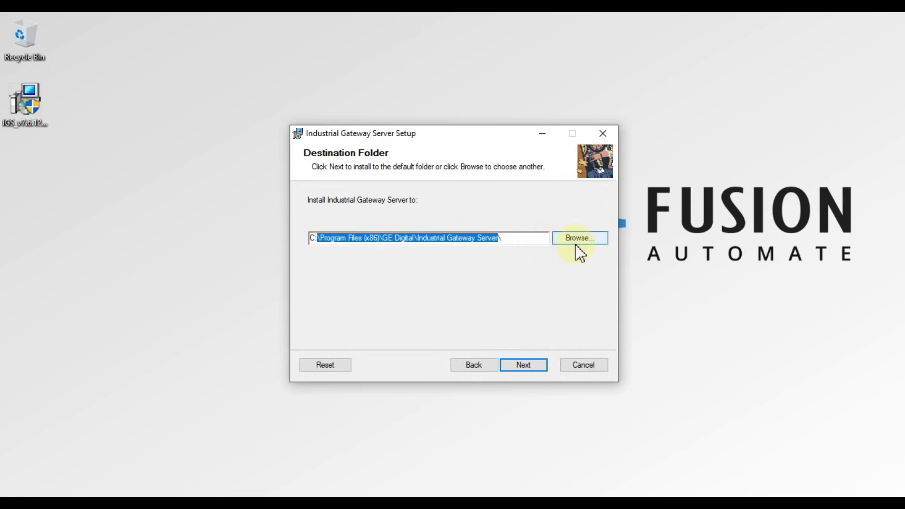
left_click(540, 364)
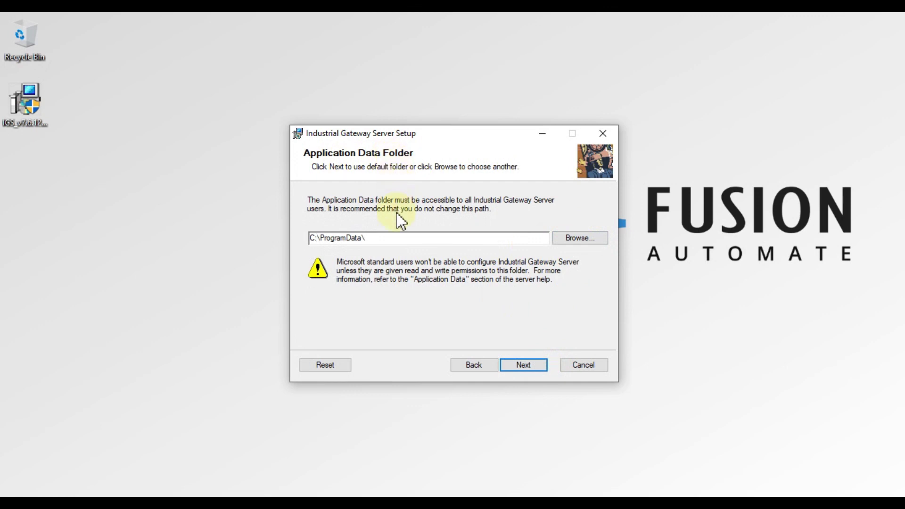
left_click_drag(378, 239, 269, 242)
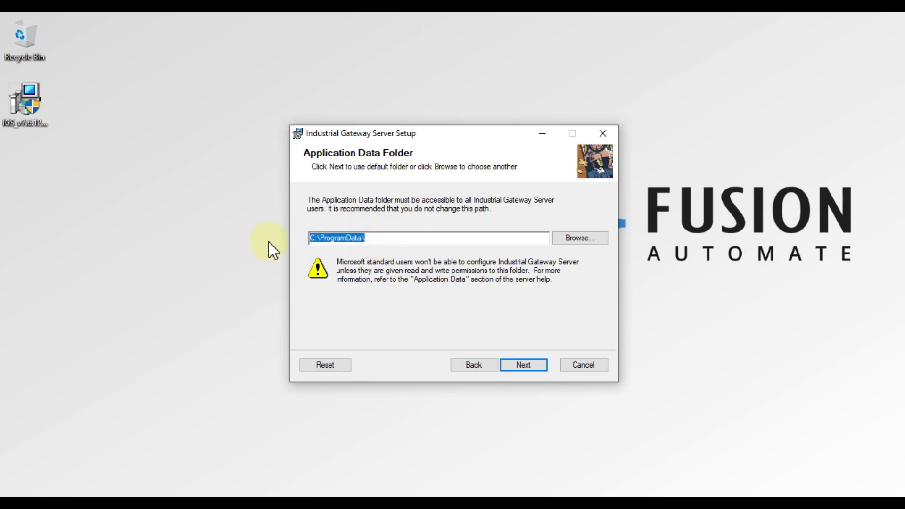
left_click(378, 239)
left_click_drag(384, 239, 277, 240)
- Keep C:\ProgramData\ and the desktop shortcut, and set Full Installation to install everything locally
left_click(527, 365)
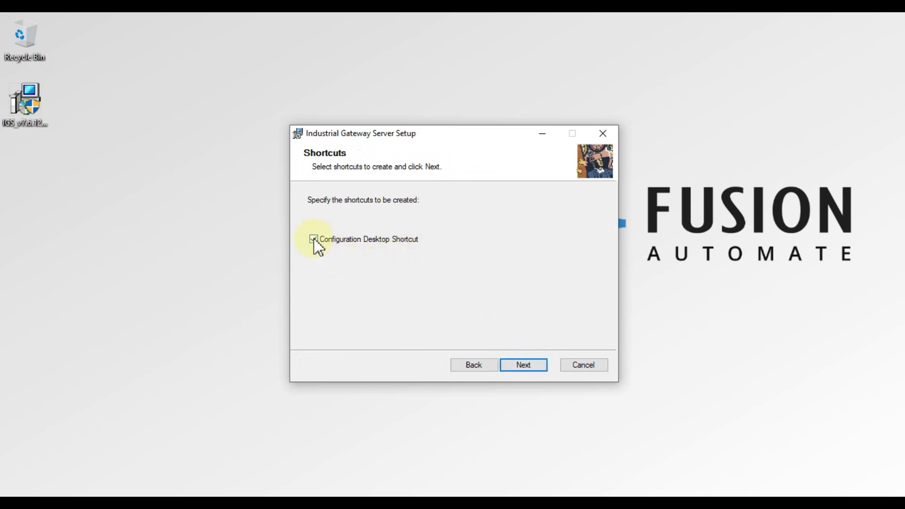
left_click(527, 365)
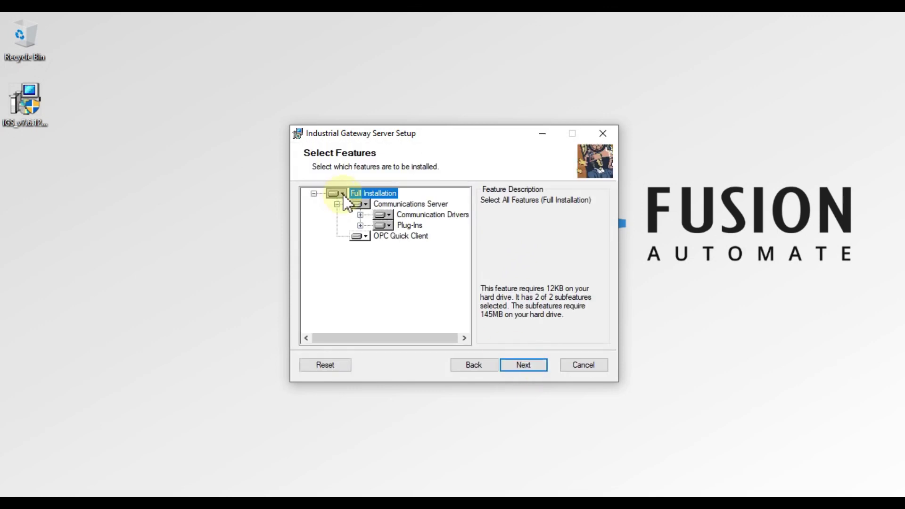
left_click(343, 194)
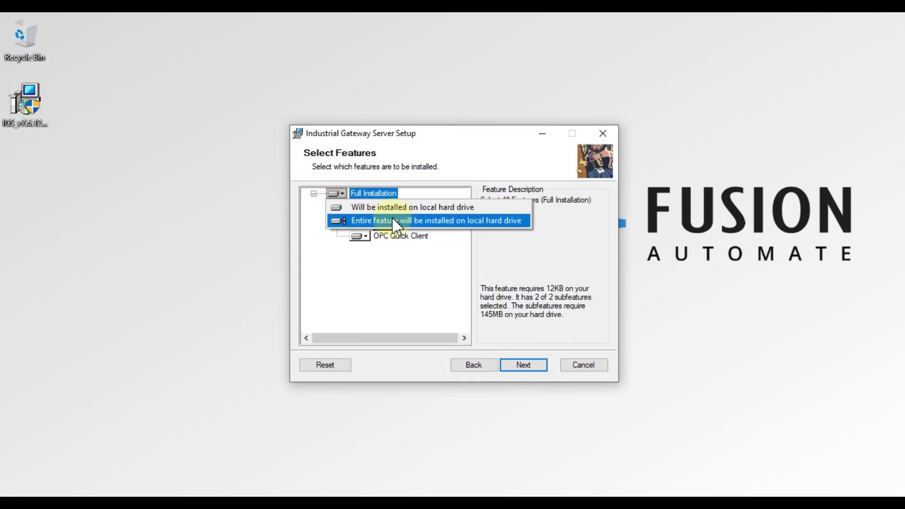
left_click(453, 221)
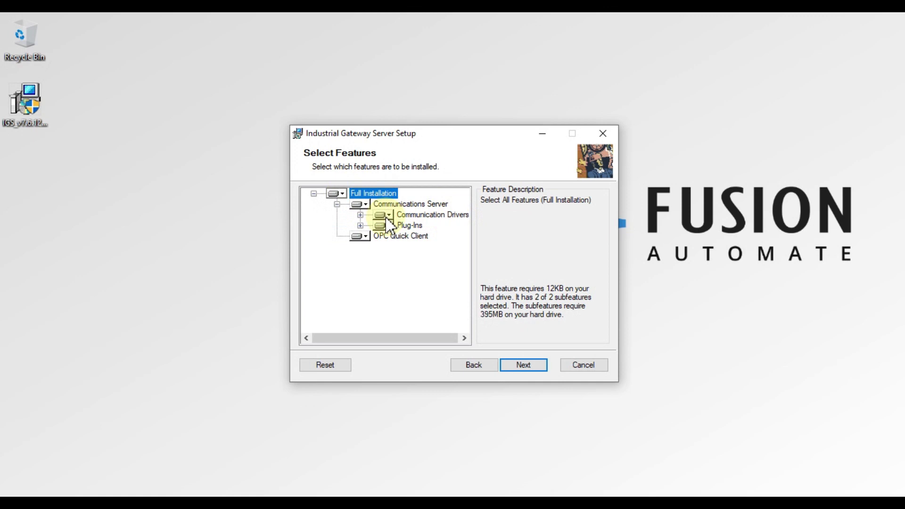
- Expand Communications Server to review its drivers, leaving Full Installation unchanged, and continue
left_click(360, 215)
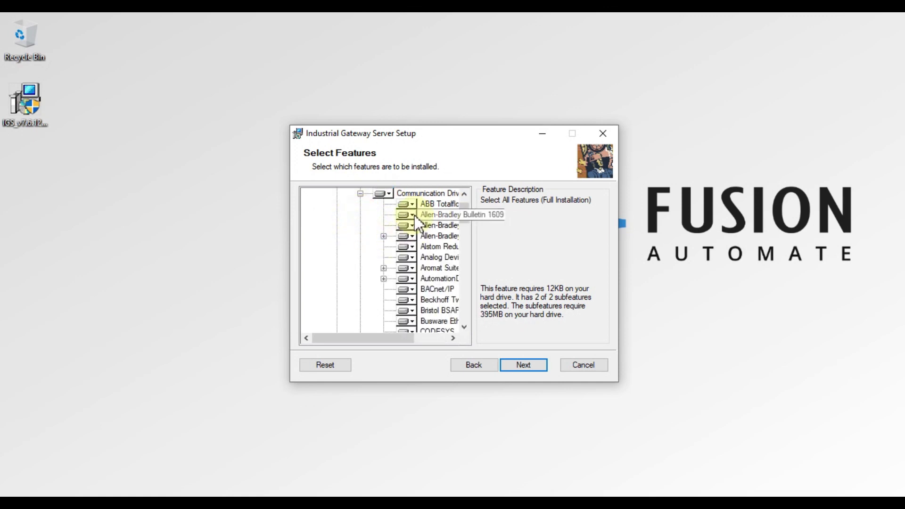
scroll(393, 245, "up", 1)
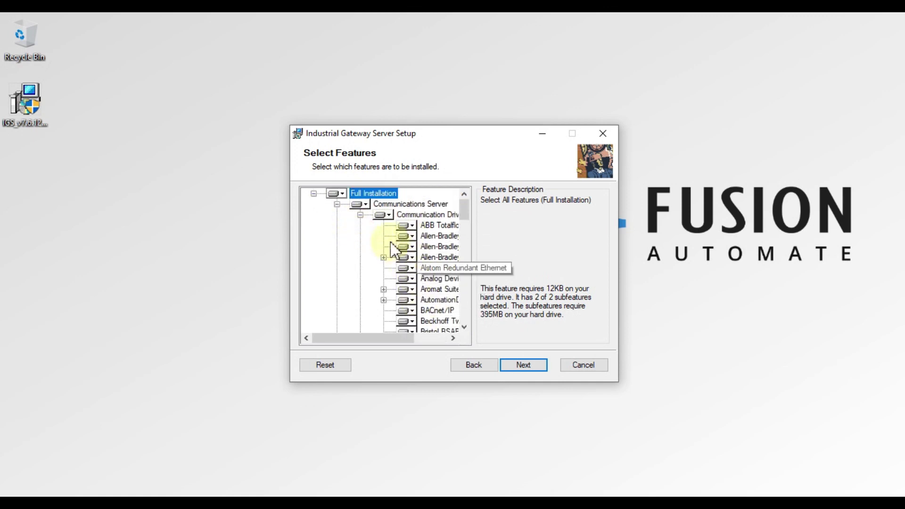
left_click(337, 204)
left_click(335, 193)
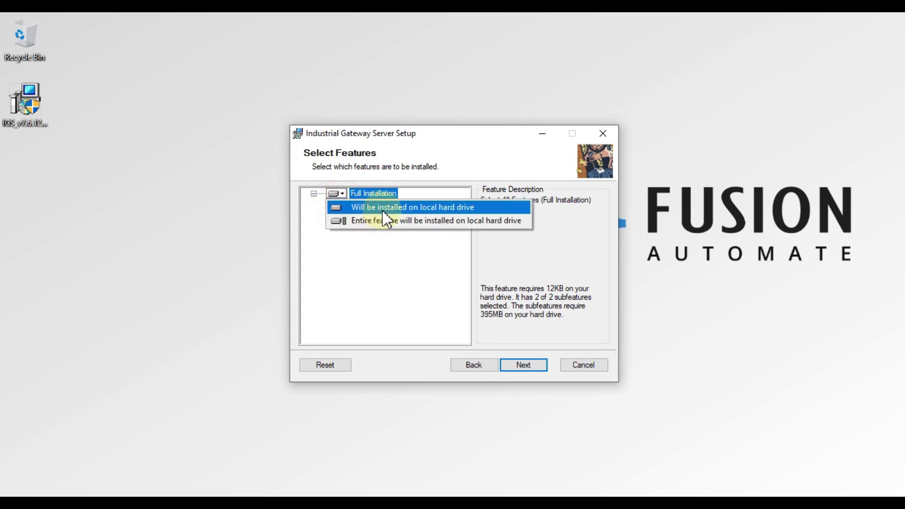
left_click(404, 262)
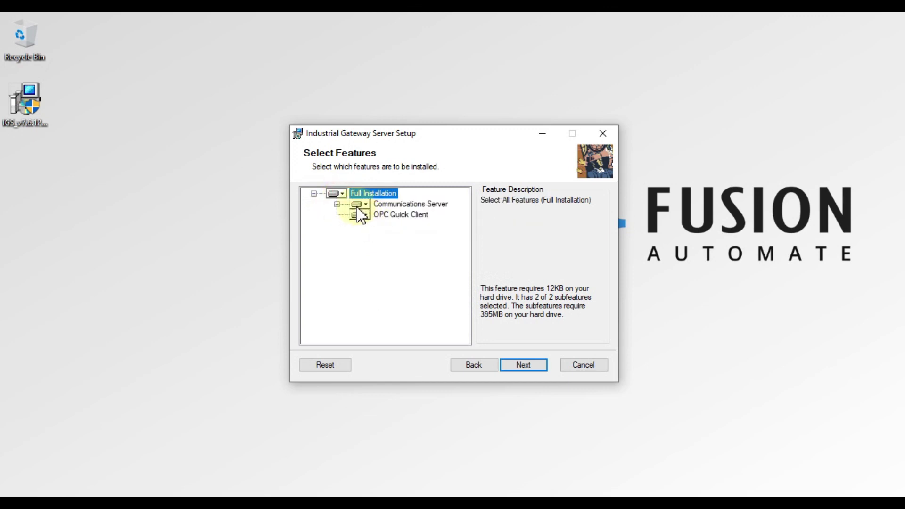
left_click(337, 204)
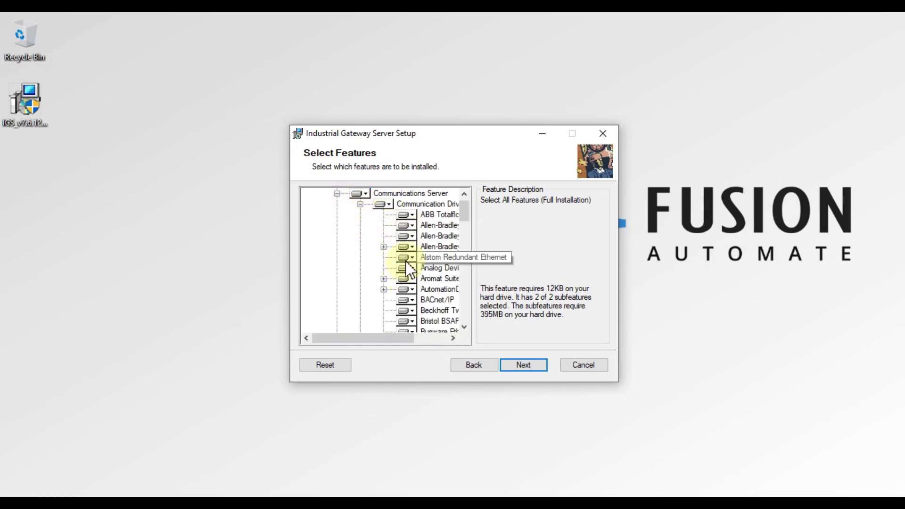
scroll(410, 252, "up", 1)
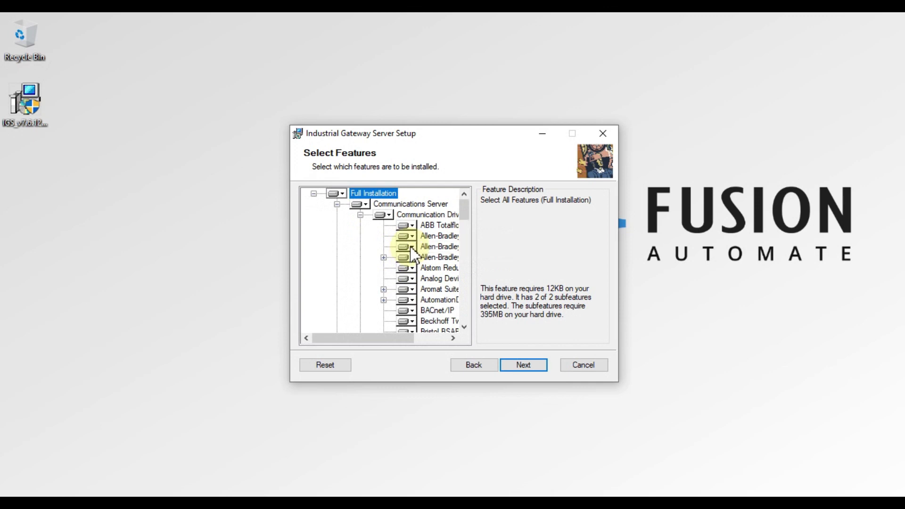
left_click(528, 365)
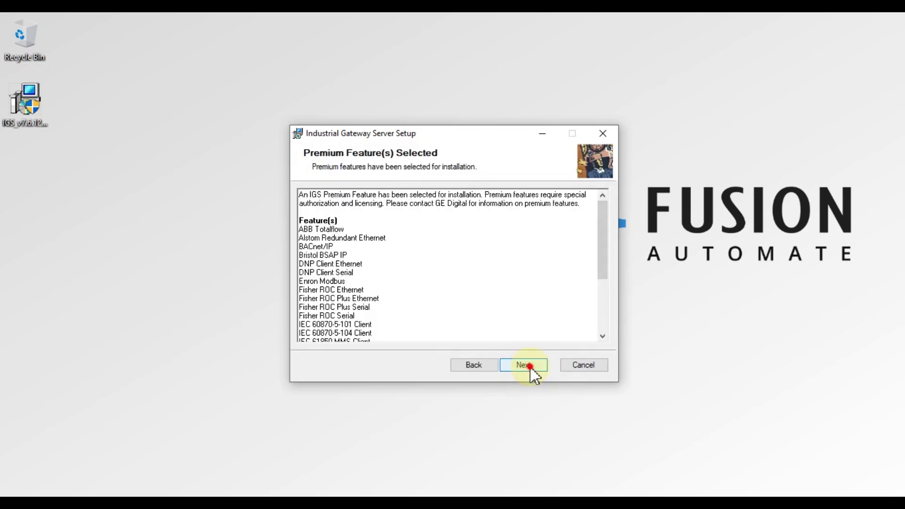
- Pass the premium features and dependencies notices and skip setting an administrator password
left_click(531, 366)
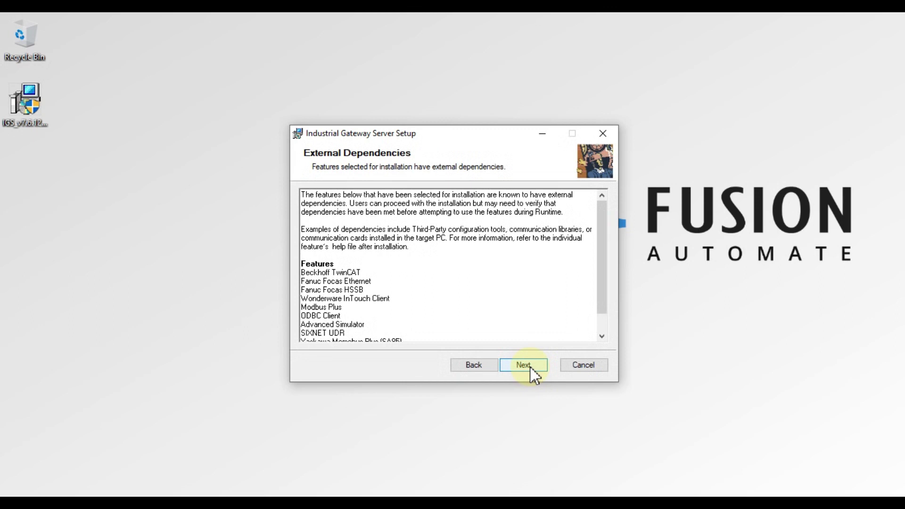
left_click(531, 366)
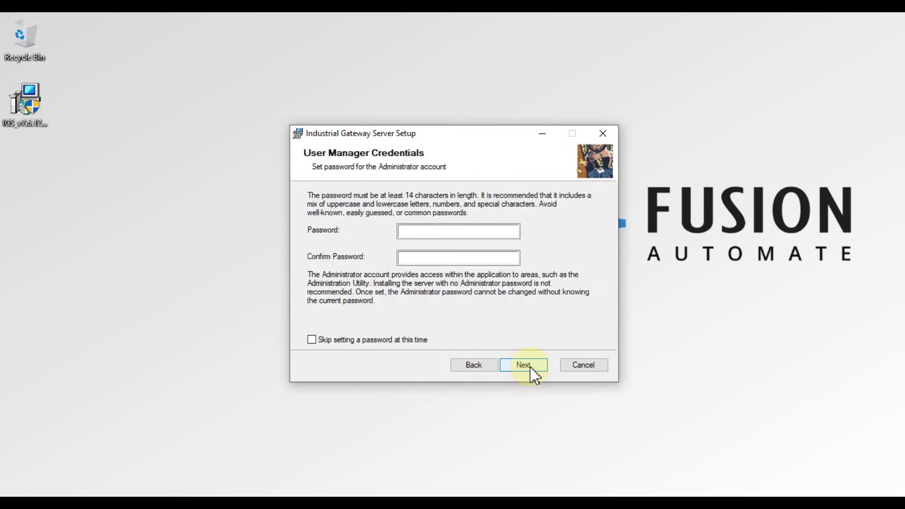
left_click(390, 339)
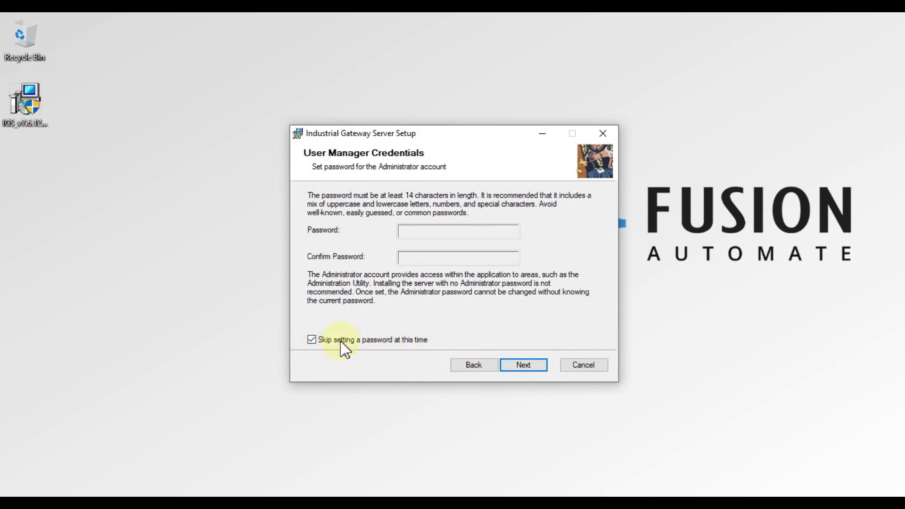
- Enable the Configuration API with plain HTTP access and reach the Ready to install page
left_click(536, 364)
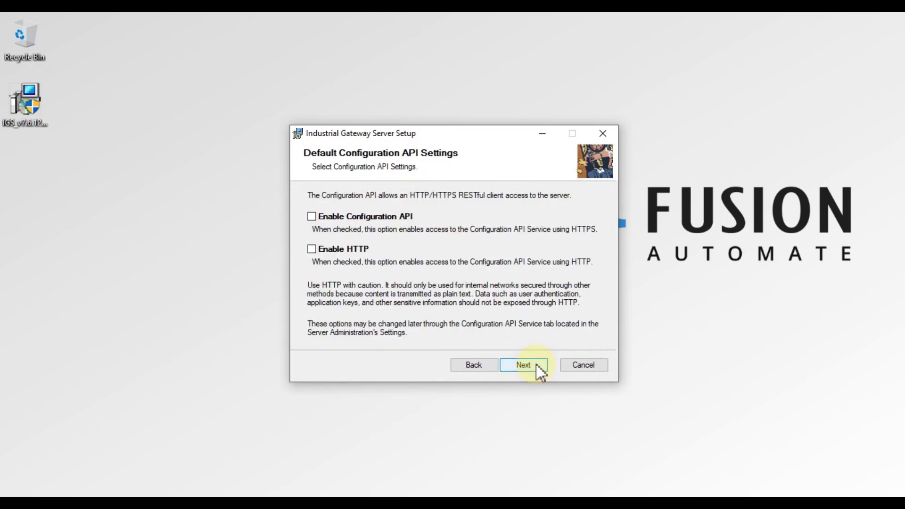
left_click(341, 218)
left_click(332, 253)
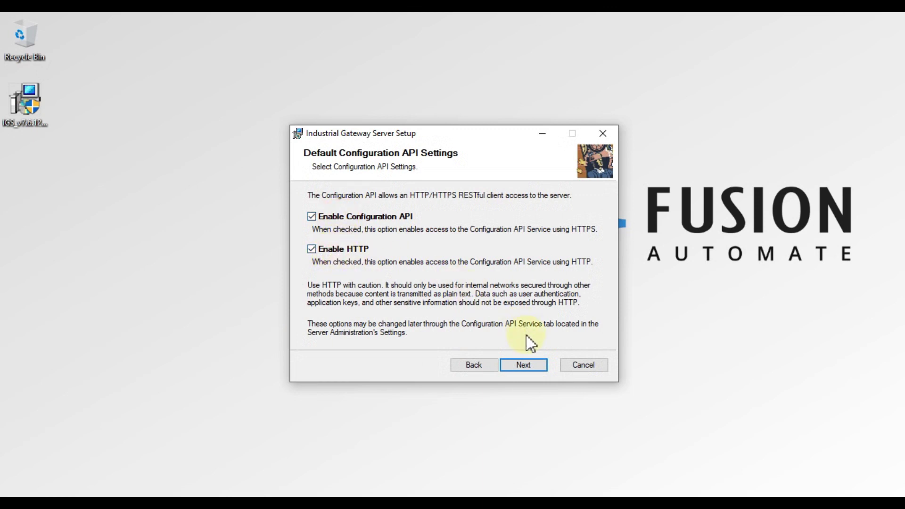
left_click(538, 367)
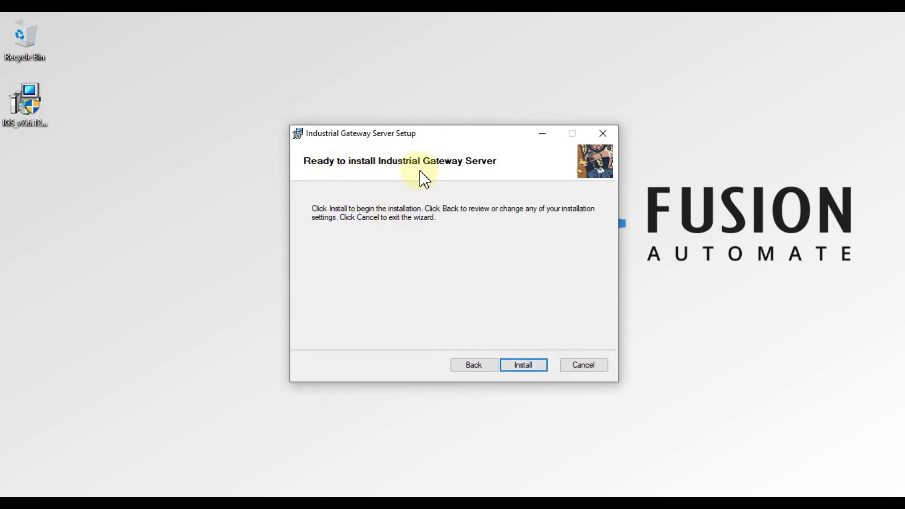
- Run the Industrial Gateway Server installation through to the Completed page
left_click(541, 367)
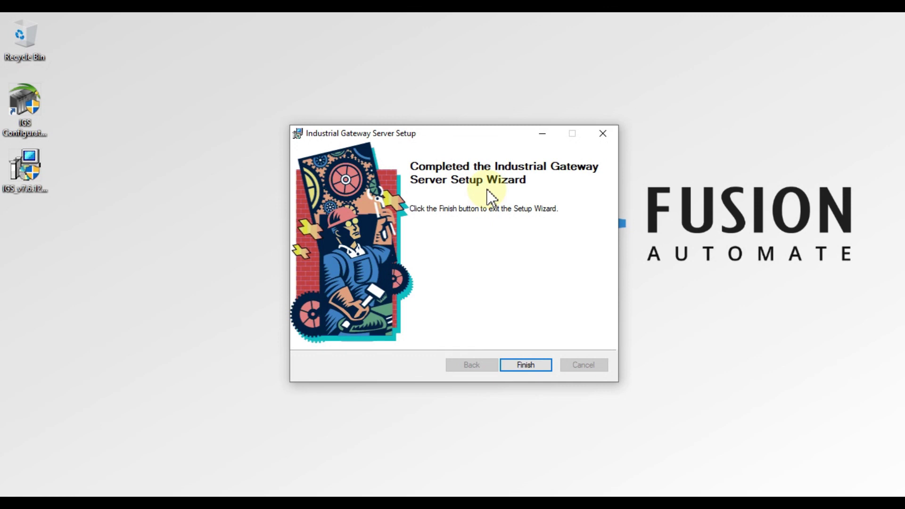
- Select the new IGS Configuration desktop shortcut and finish the setup wizard
left_click(24, 106)
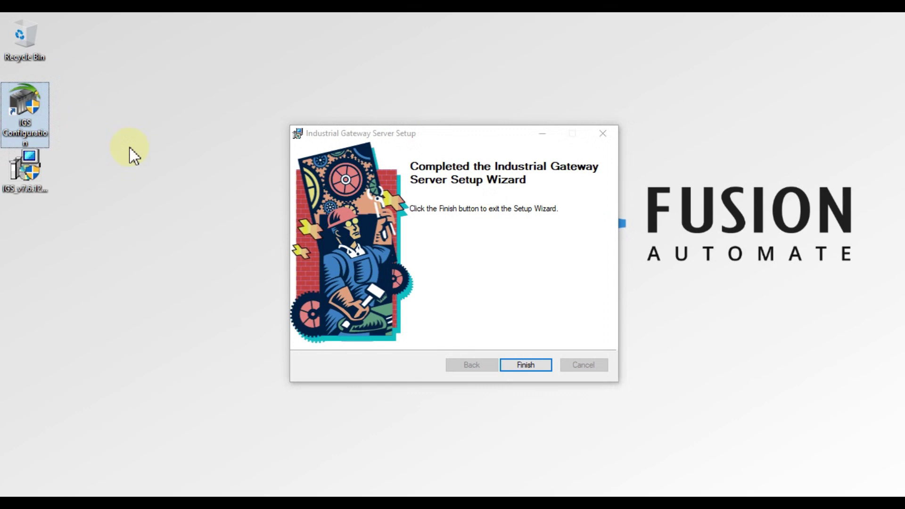
left_click(535, 369)
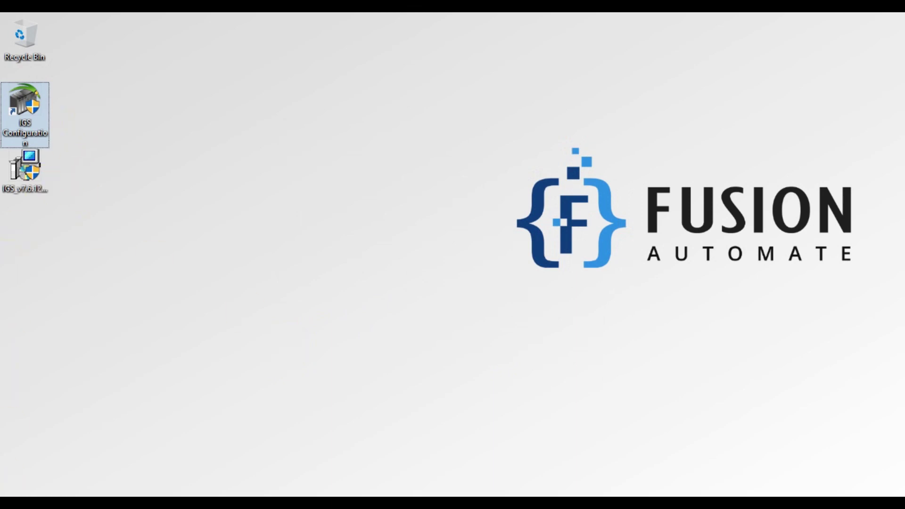
left_click(15, 502)
scroll(193, 372, "down", 12)
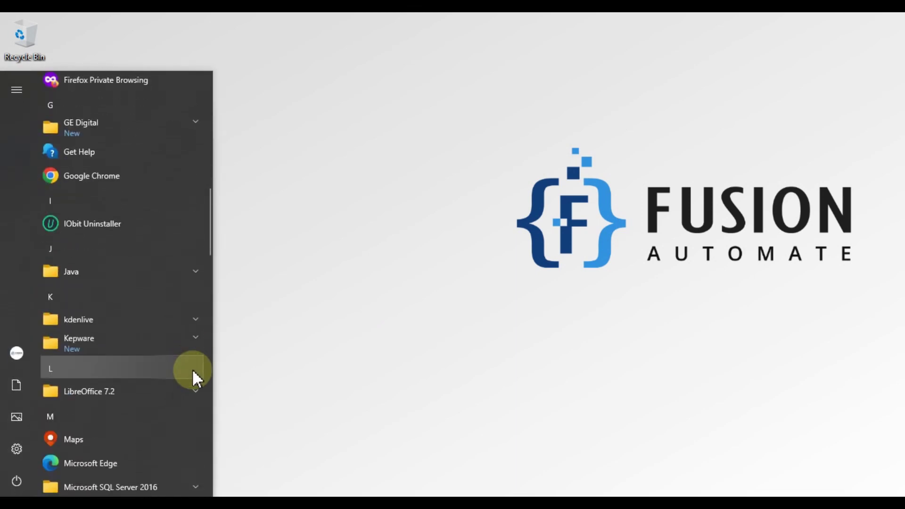
scroll(185, 363, "down", 7)
scroll(174, 354, "down", 3)
scroll(174, 355, "up", 10)
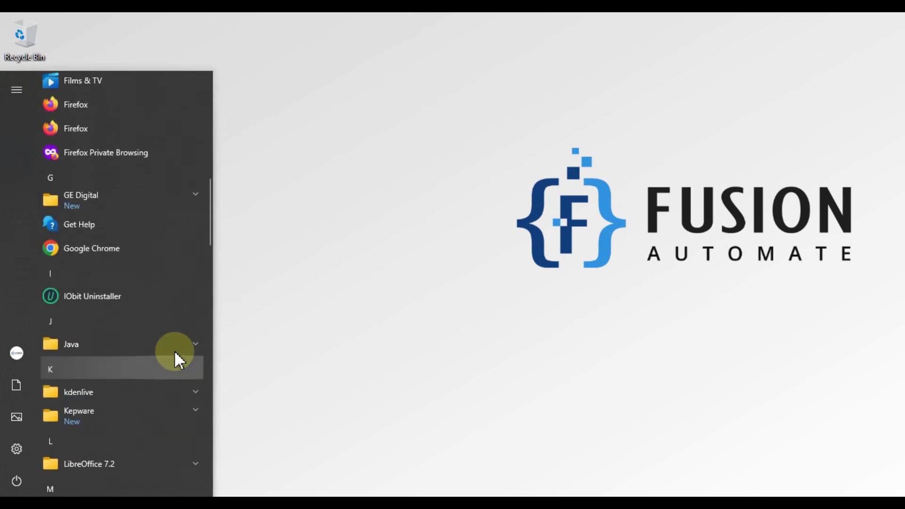
scroll(174, 349, "up", 2)
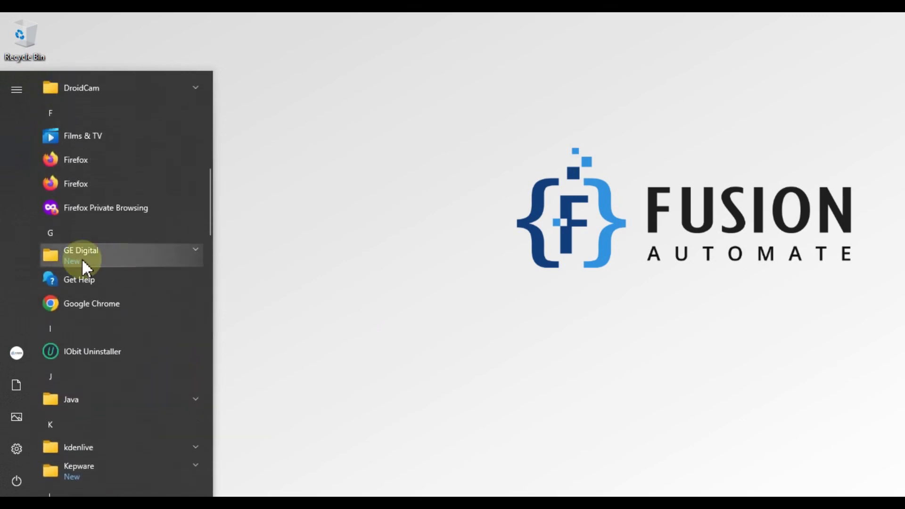
left_click(171, 255)
scroll(168, 264, "down", 2)
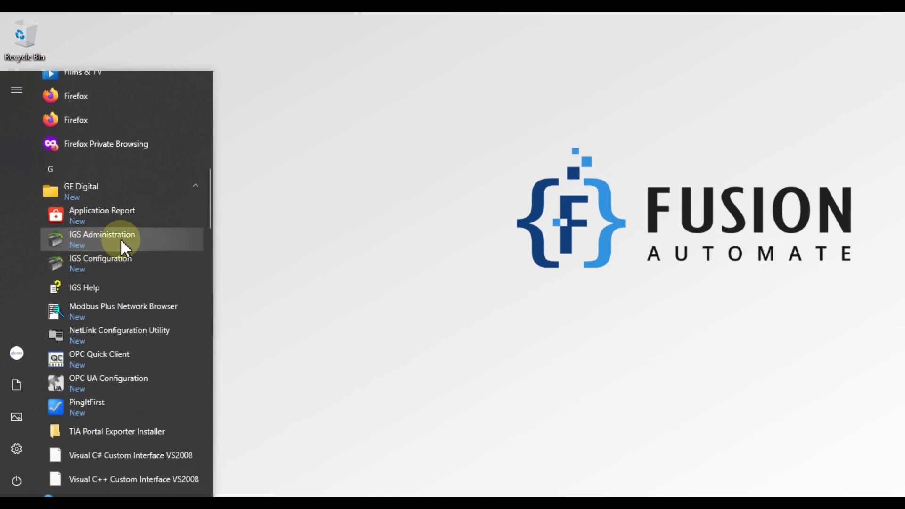
scroll(155, 290, "down", 2)
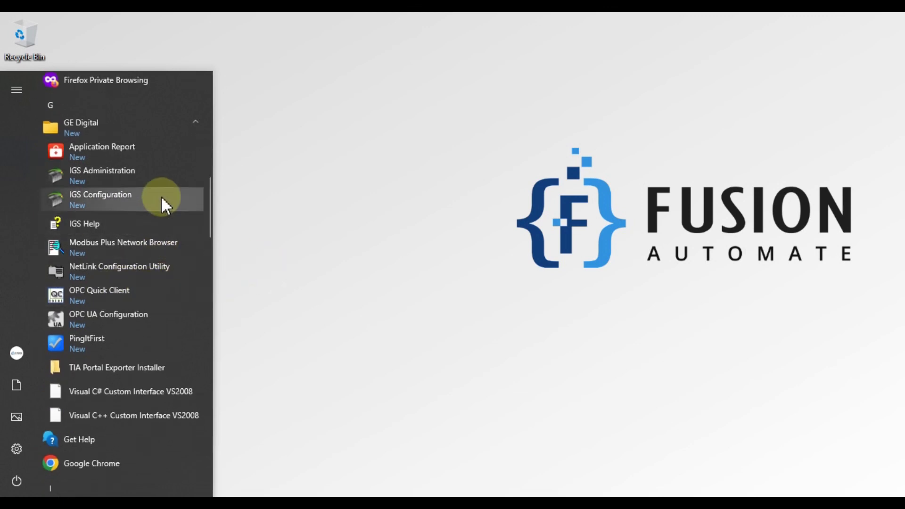
left_click(290, 202)
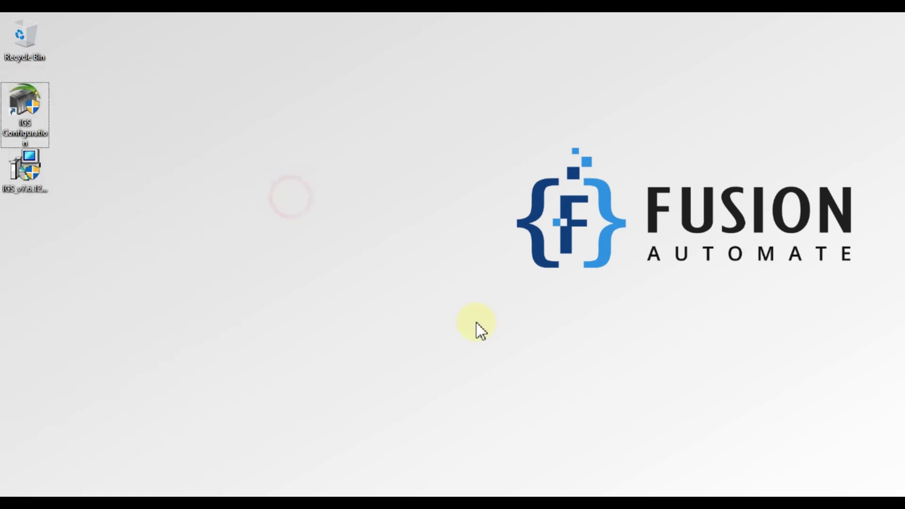
left_click(747, 502)
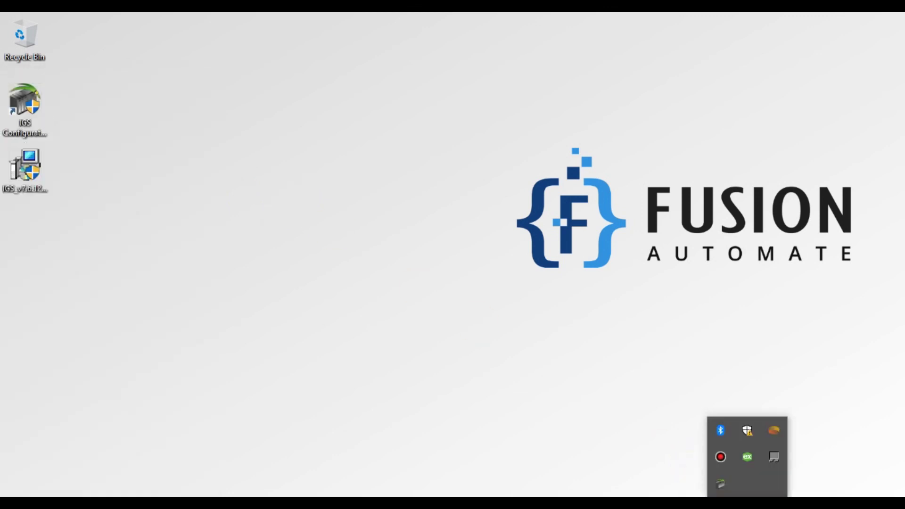
right_click(746, 458)
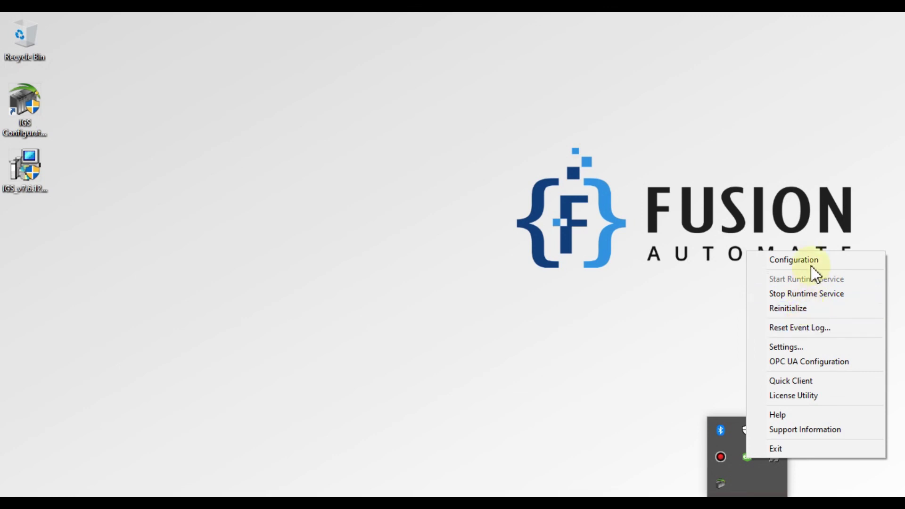
right_click(724, 482)
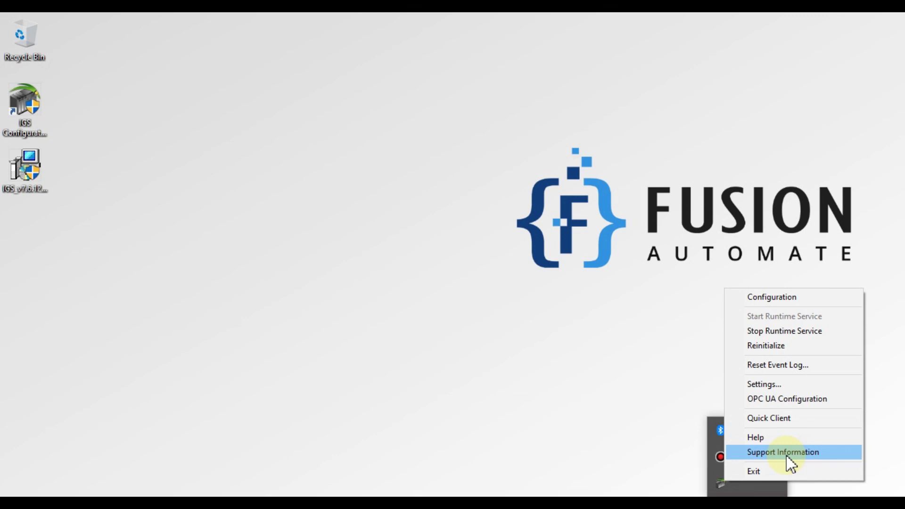
left_click(579, 395)
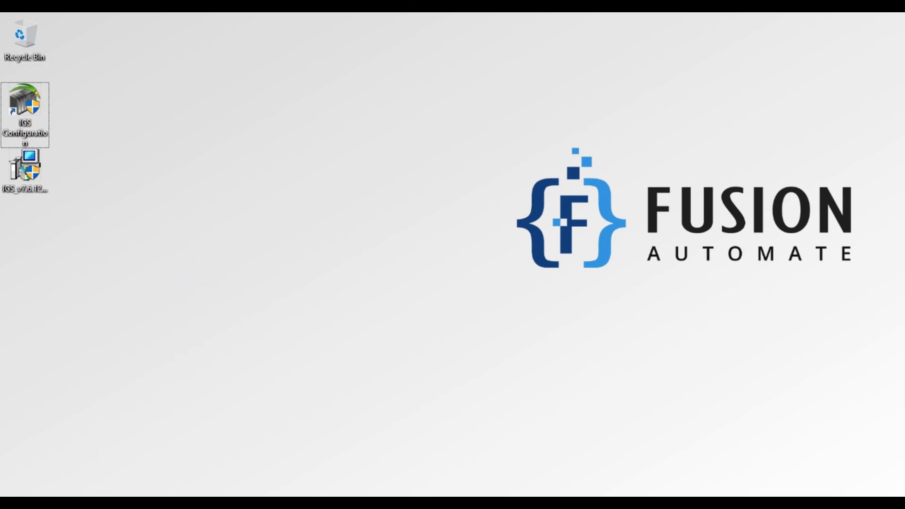
left_click(77, 503)
left_click(344, 319)
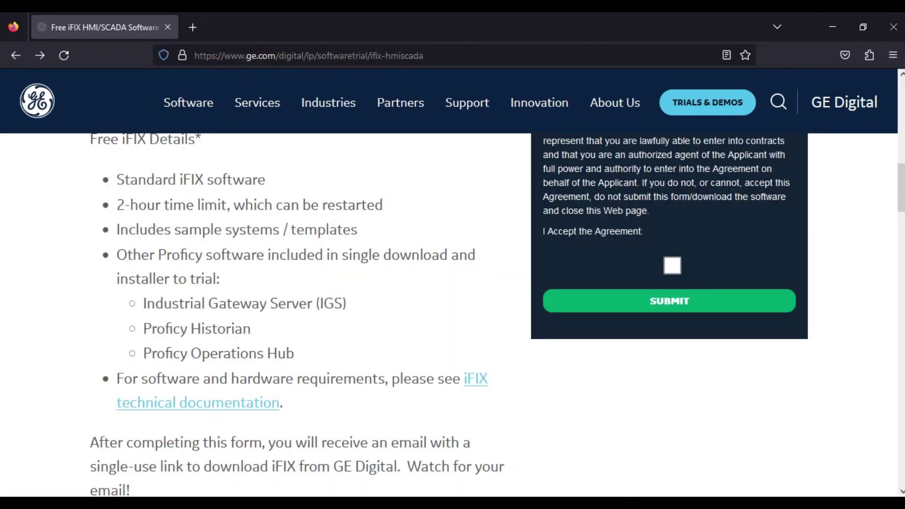
scroll(665, 389, "up", 2)
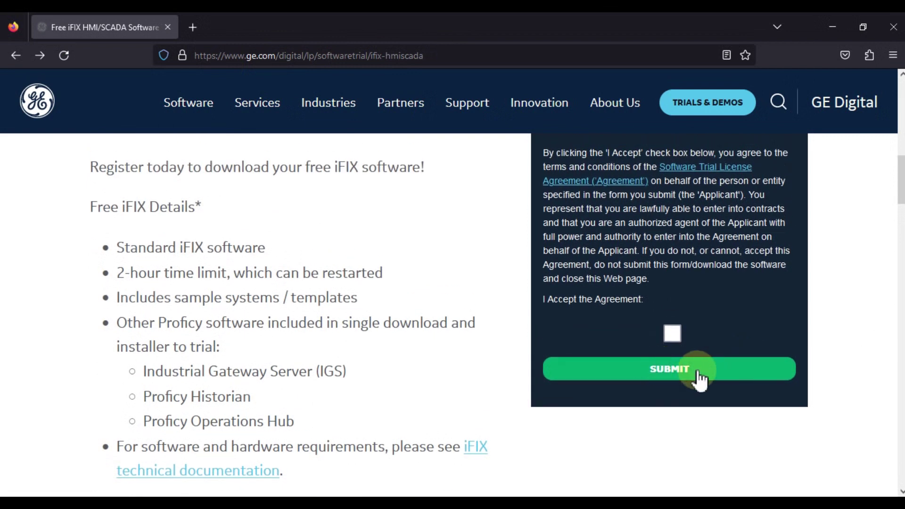
left_click_drag(355, 371, 142, 377)
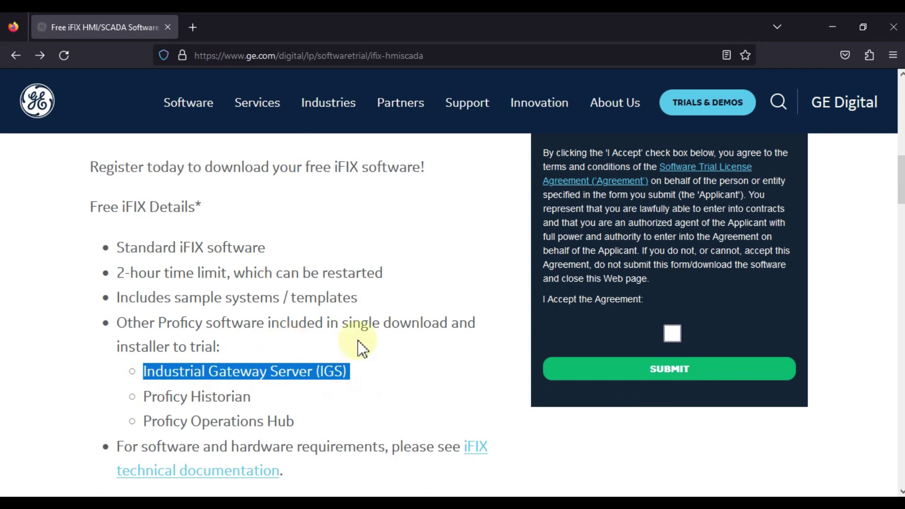
left_click(833, 26)
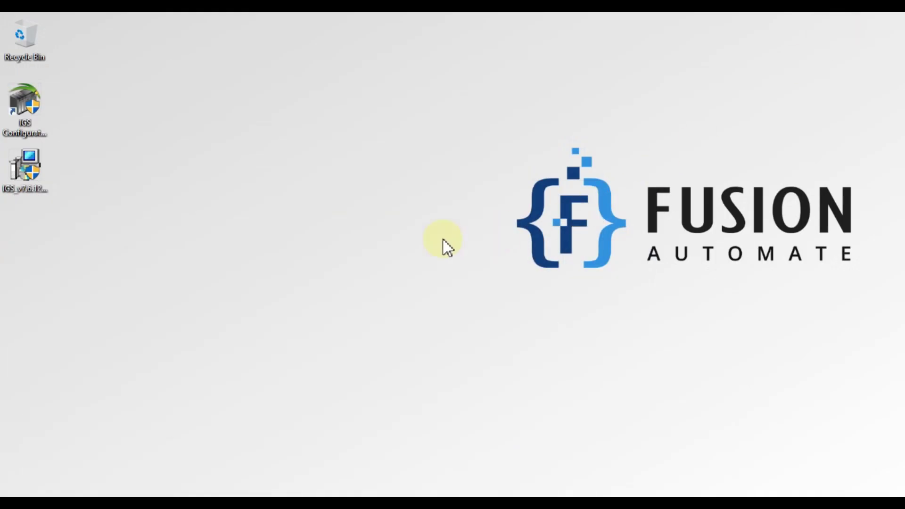